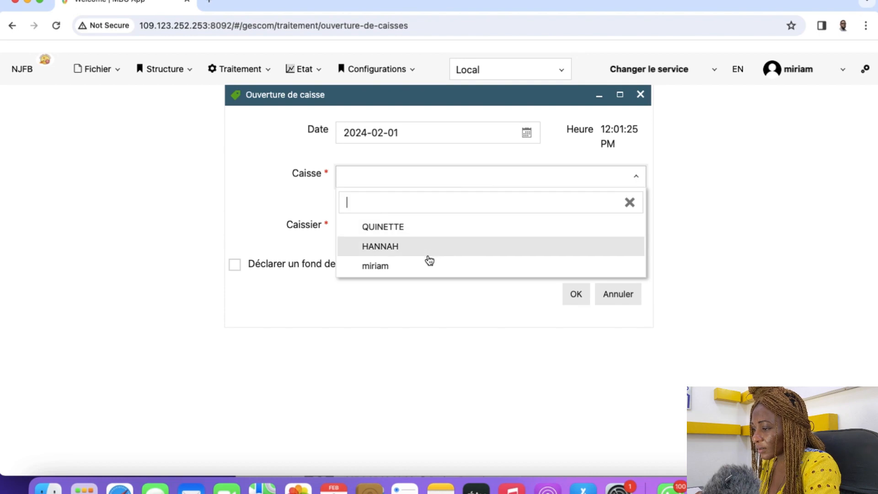
# - Select the signed-in user's cash register and cashier, enable Déclarer un fond de caisse, and confirm the register opening
pyautogui.click(421, 267)
pyautogui.click(409, 217)
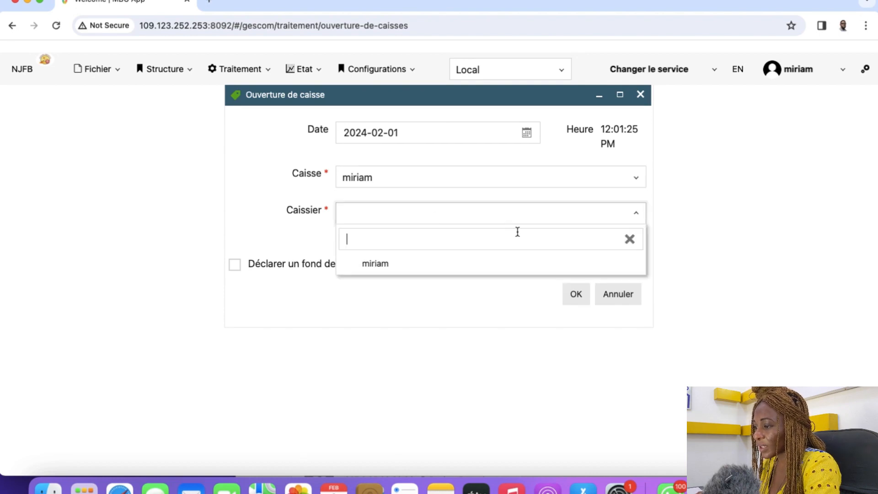
pyautogui.click(421, 266)
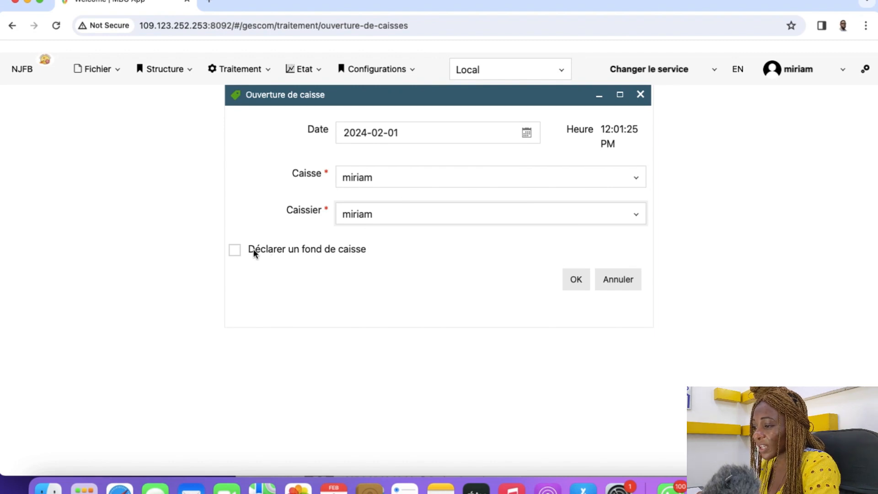
pyautogui.click(236, 253)
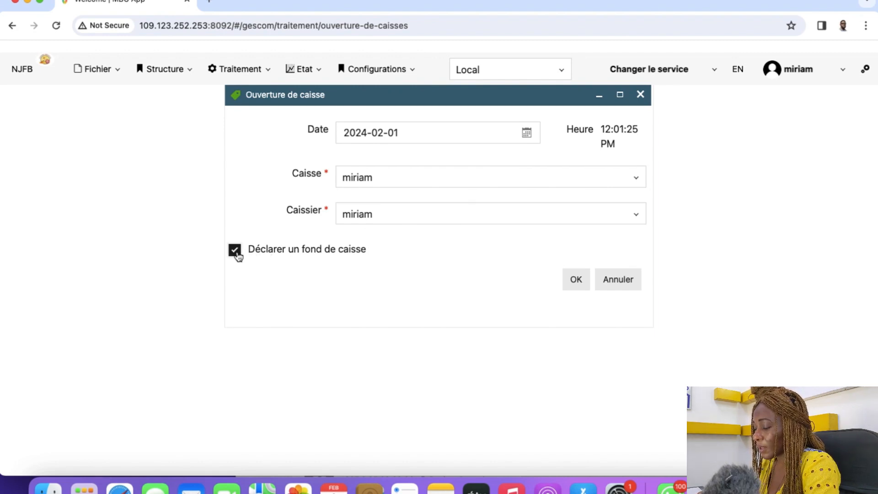
pyautogui.click(575, 280)
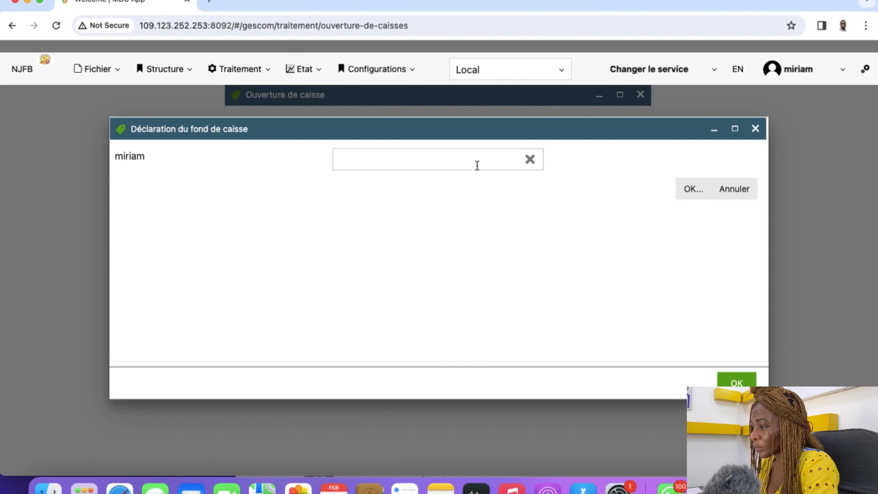
# - Declare an opening cash fund of 5000 for the register and confirm the declaration
pyautogui.click(477, 164)
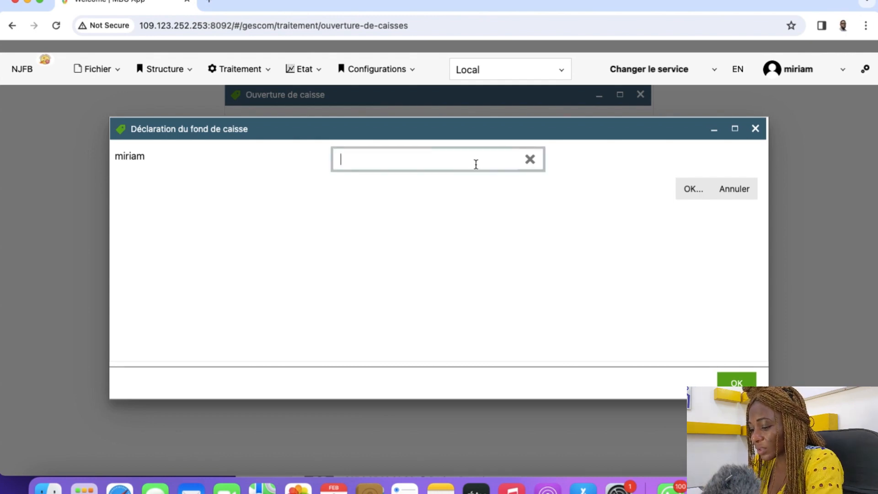
pyautogui.write('5')
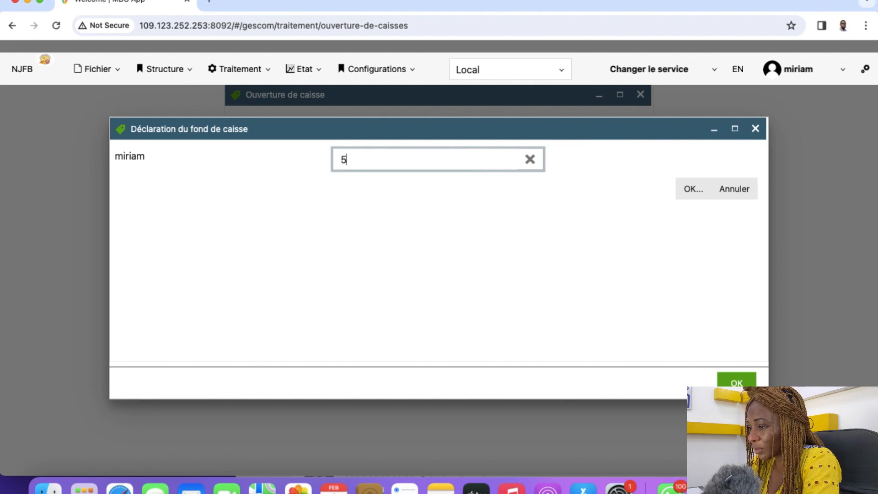
pyautogui.write('000')
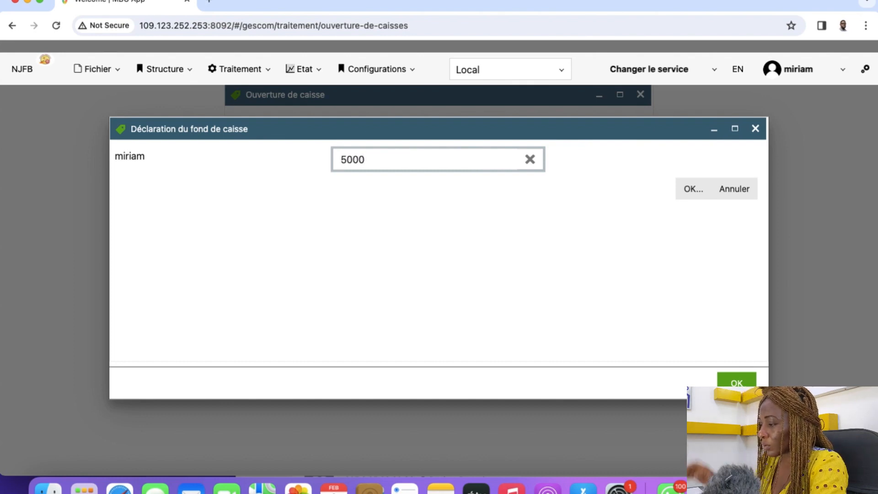
pyautogui.click(711, 197)
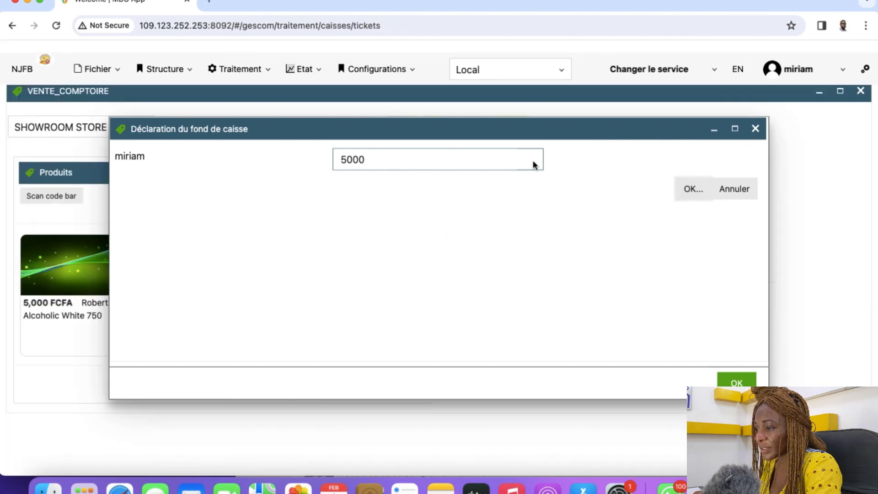
pyautogui.click(740, 376)
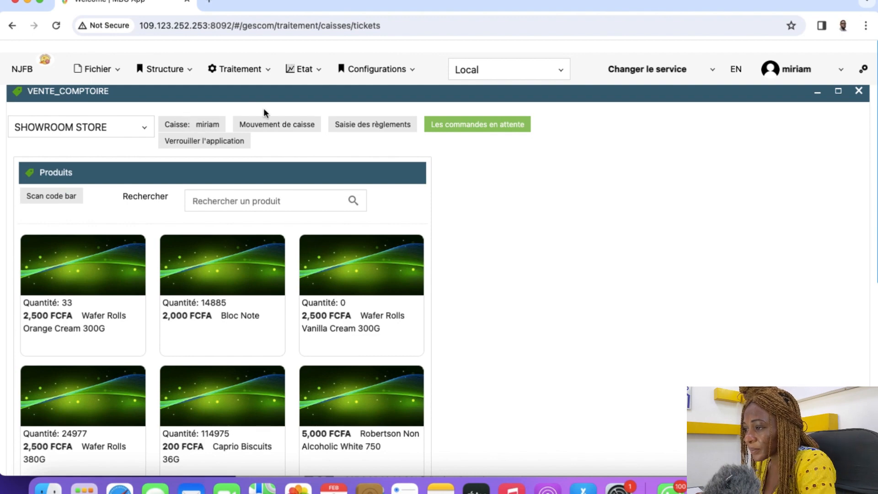
# - Open the sales documents (Documents des ventes) and create a new document of type Facture
pyautogui.click(263, 71)
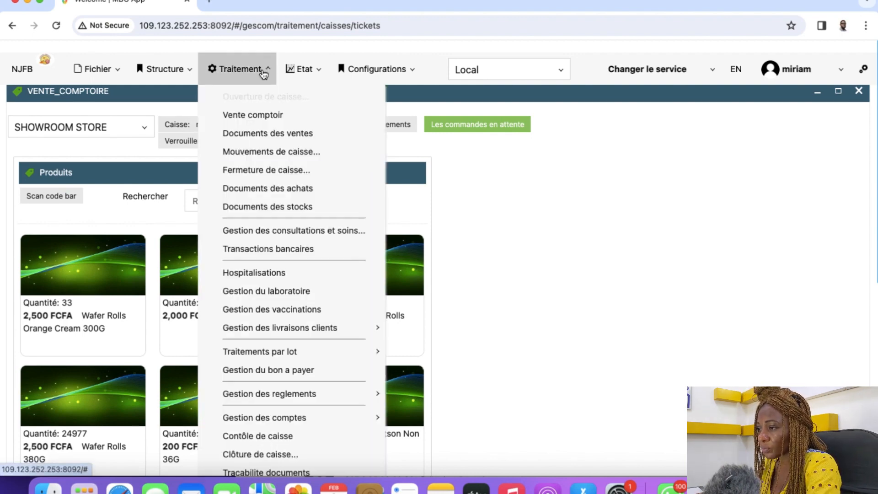
pyautogui.click(269, 133)
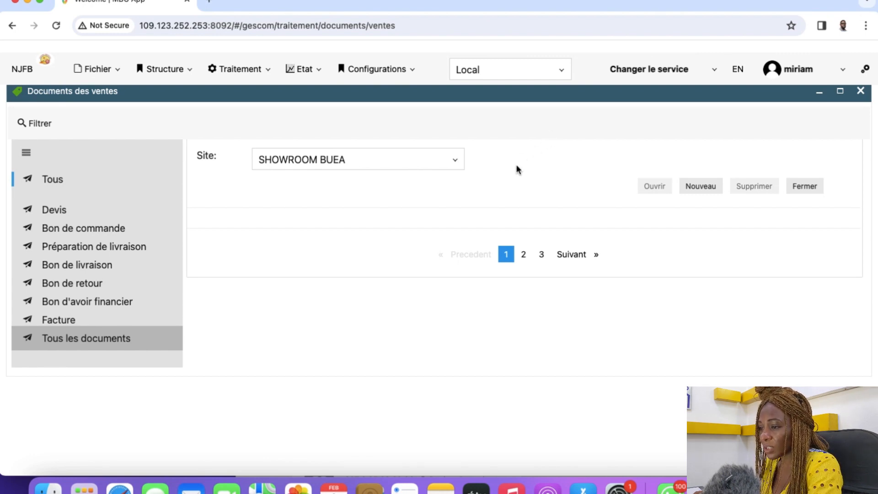
pyautogui.click(701, 190)
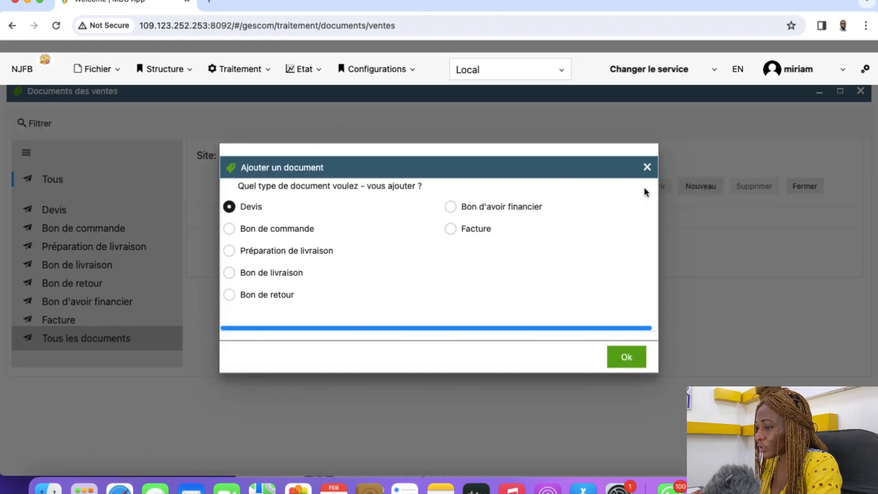
pyautogui.click(452, 230)
pyautogui.click(626, 356)
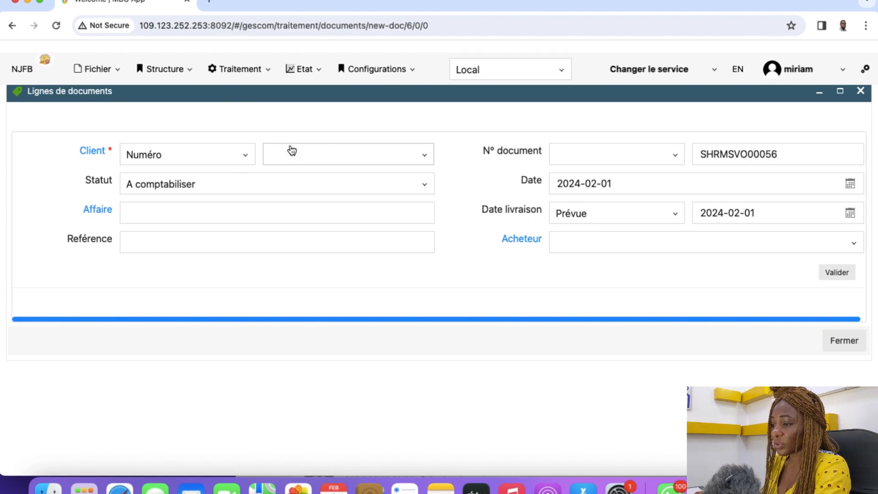
# - Set the invoice's client lookup to Abrégé, filter the clients by "m", and choose the individual client rather than the general one
pyautogui.click(219, 160)
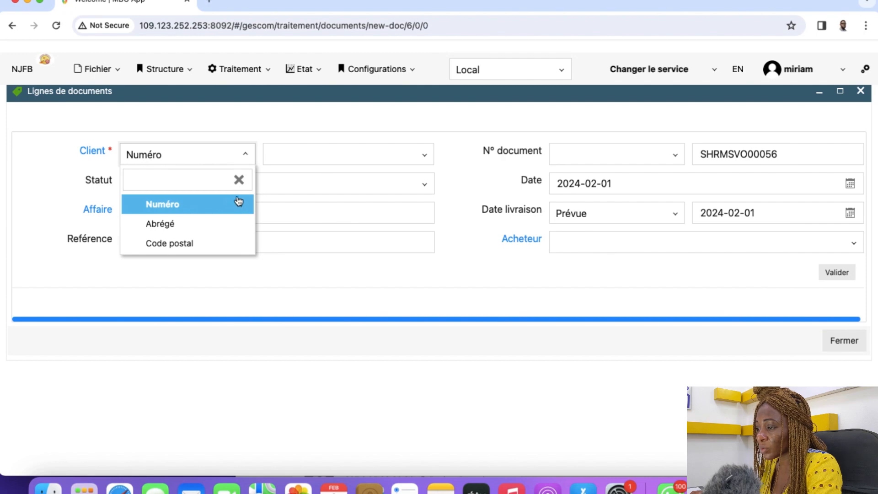
pyautogui.click(213, 225)
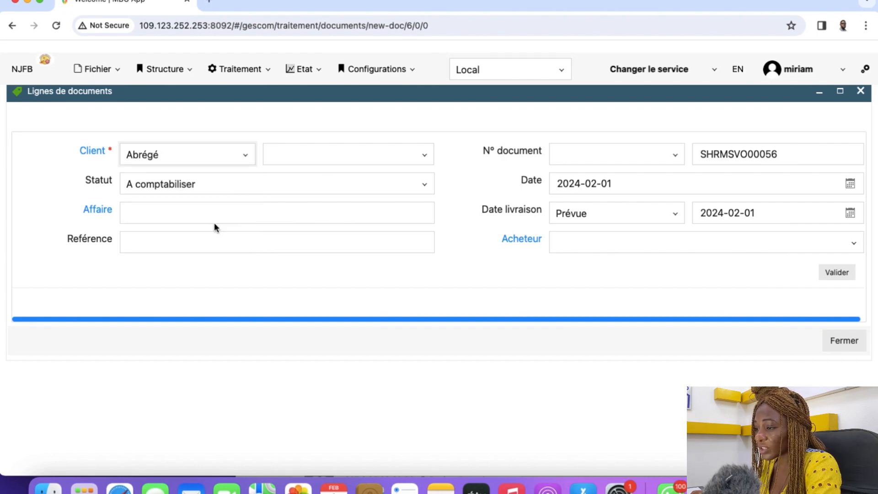
pyautogui.click(363, 162)
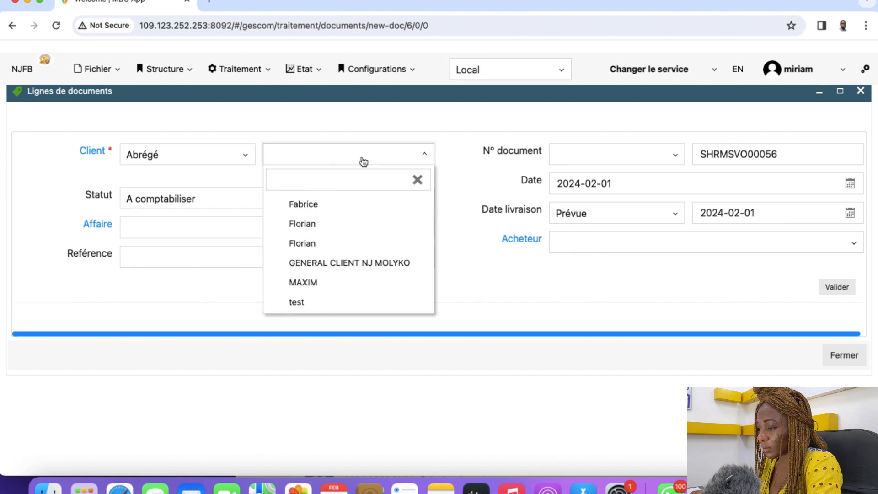
pyautogui.write('m')
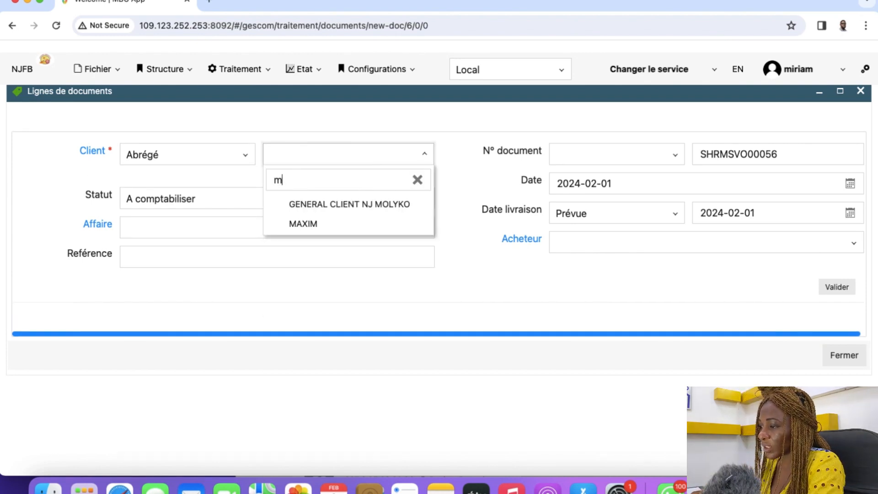
pyautogui.click(310, 229)
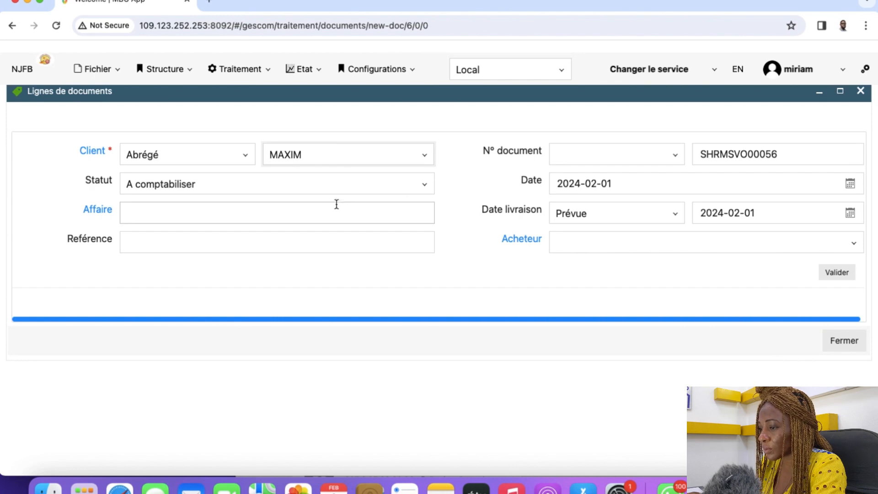
# - Enter "paiement" as the invoice reference and validate the document header
pyautogui.click(349, 244)
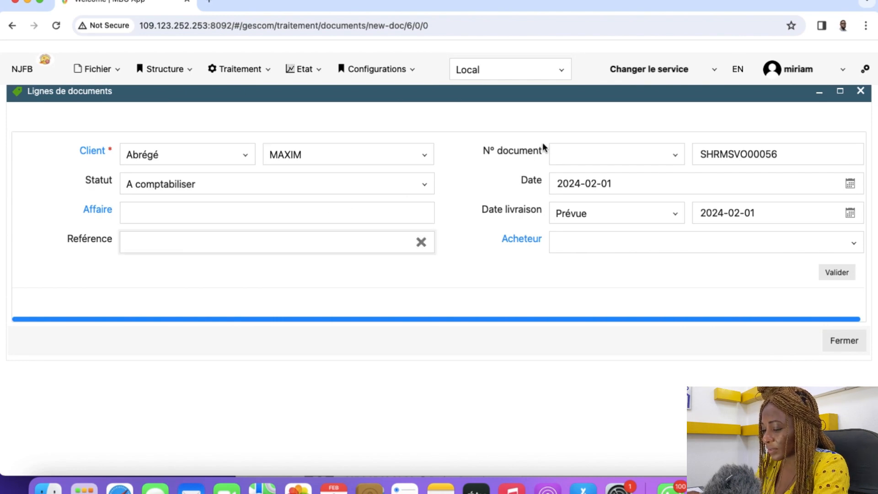
pyautogui.write('paiement')
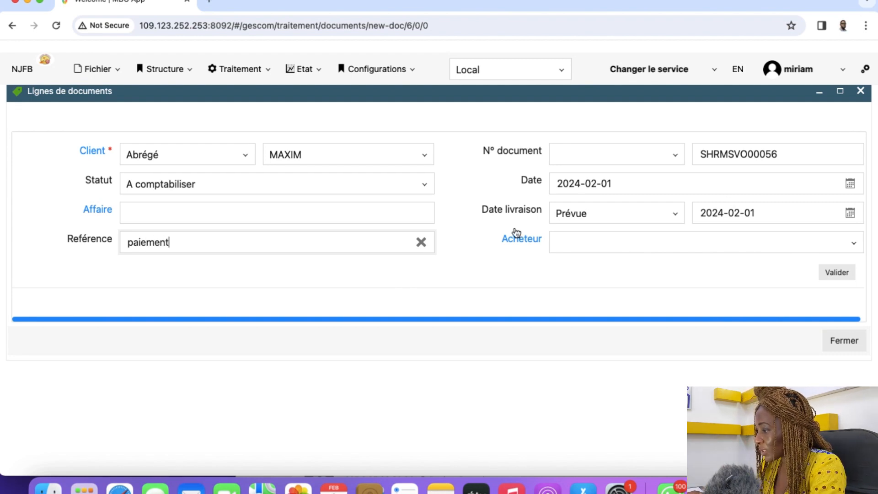
pyautogui.click(834, 275)
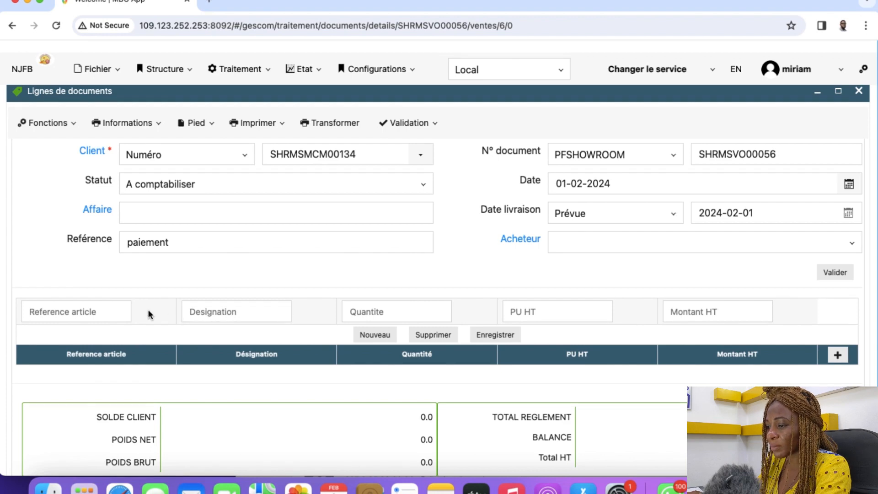
pyautogui.click(81, 313)
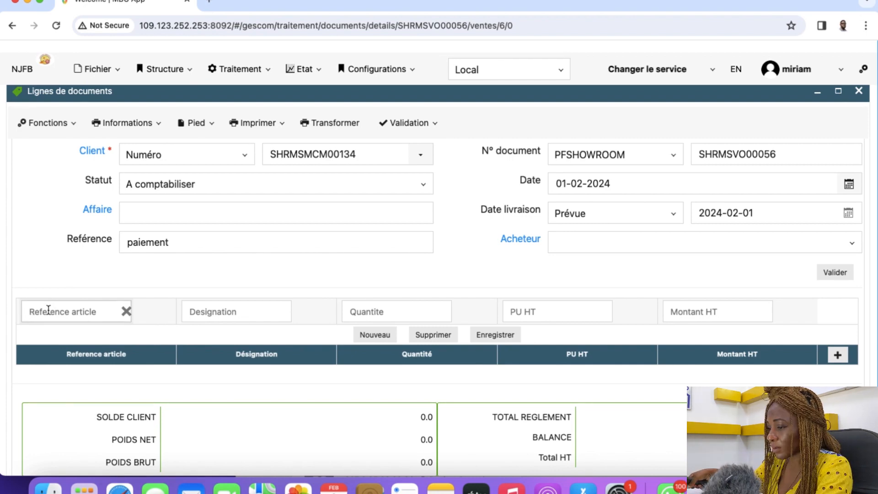
pyautogui.write('6985412542703')
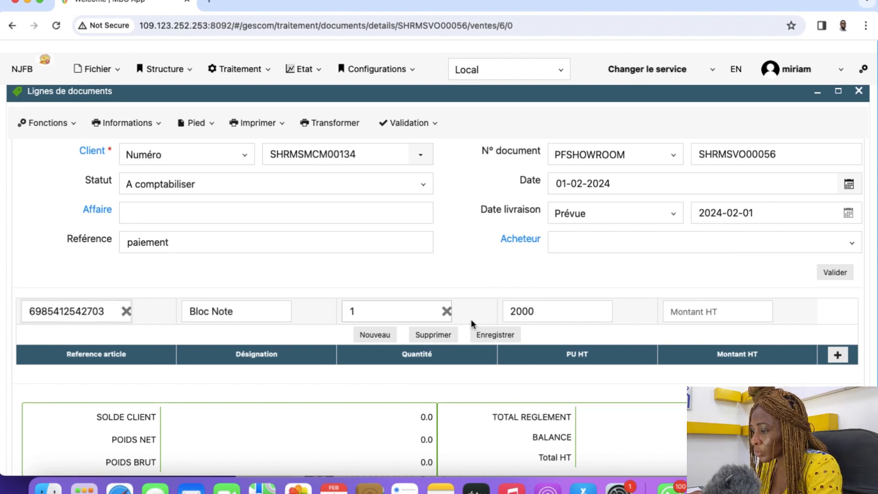
pyautogui.click(407, 317)
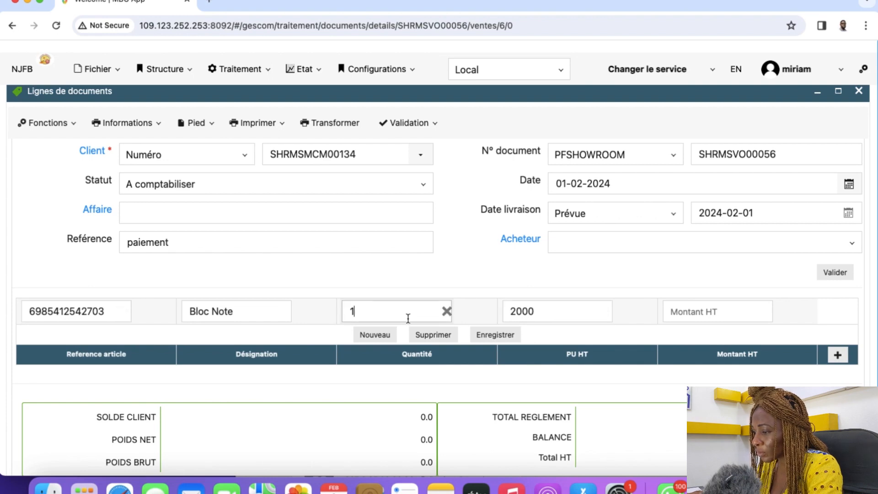
pyautogui.press('BackSpace')
pyautogui.write('3')
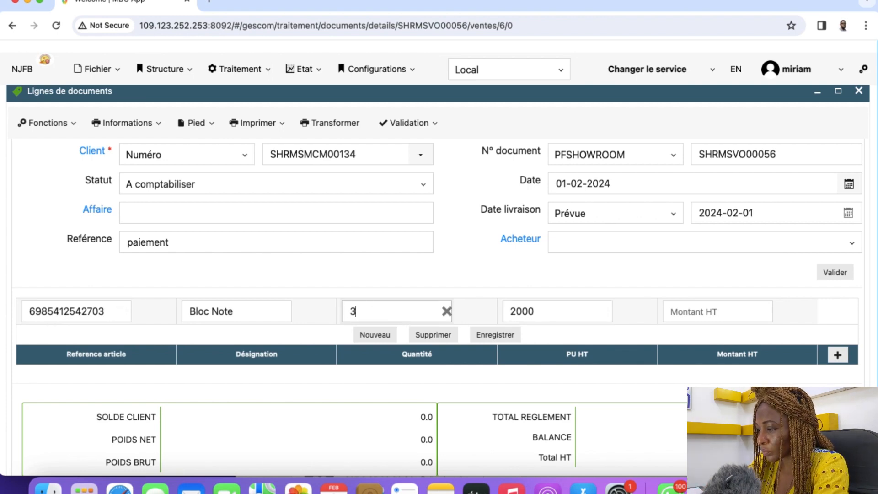
pyautogui.click(498, 336)
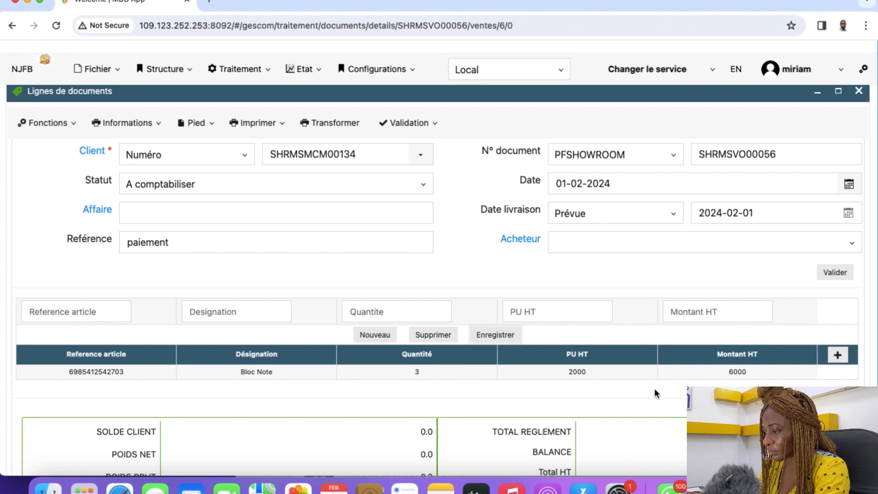
pyautogui.click(229, 310)
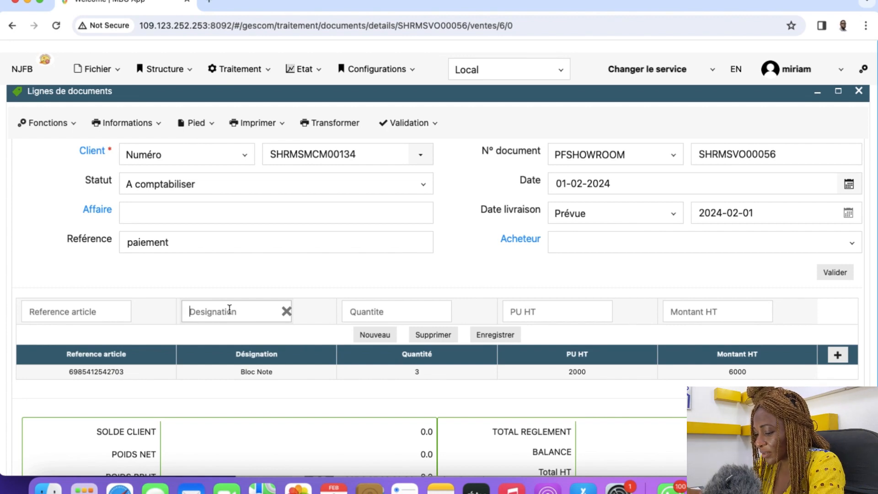
pyautogui.write('wa')
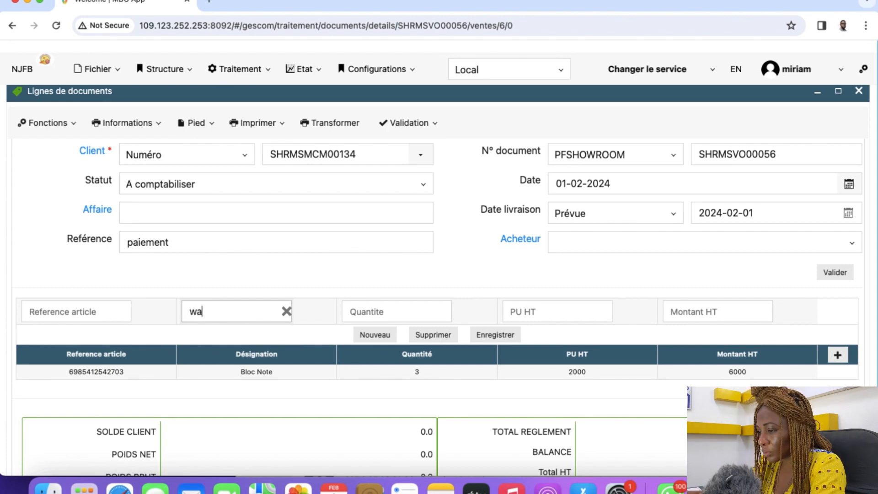
pyautogui.press('BackSpace')
pyautogui.press('BackSpace')
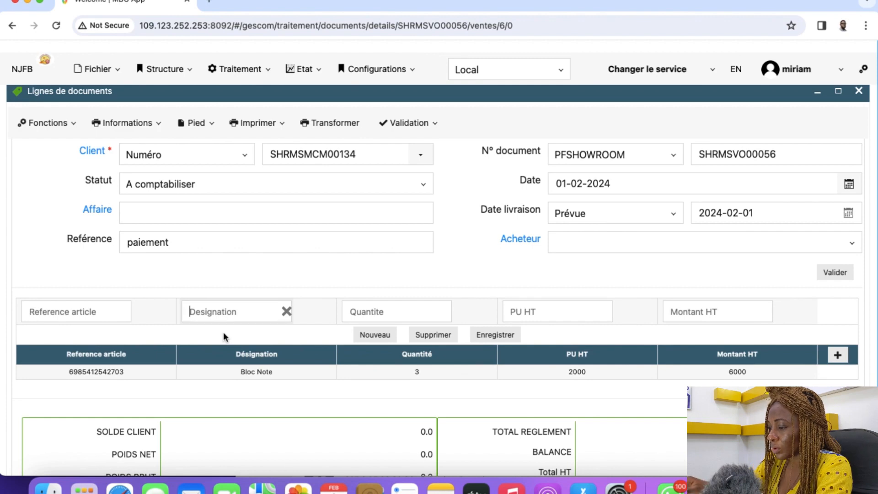
# - Start a new invoice line and search the articles list for "WA"
pyautogui.click(365, 335)
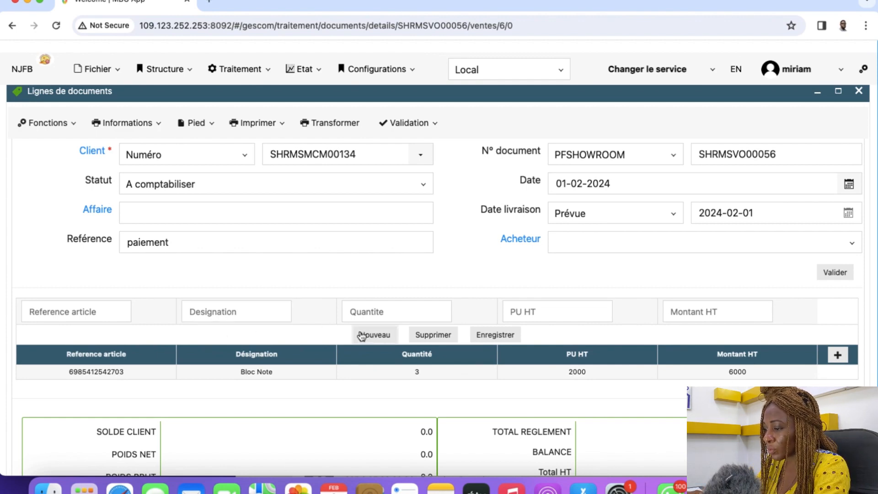
pyautogui.click(235, 316)
pyautogui.write('wa')
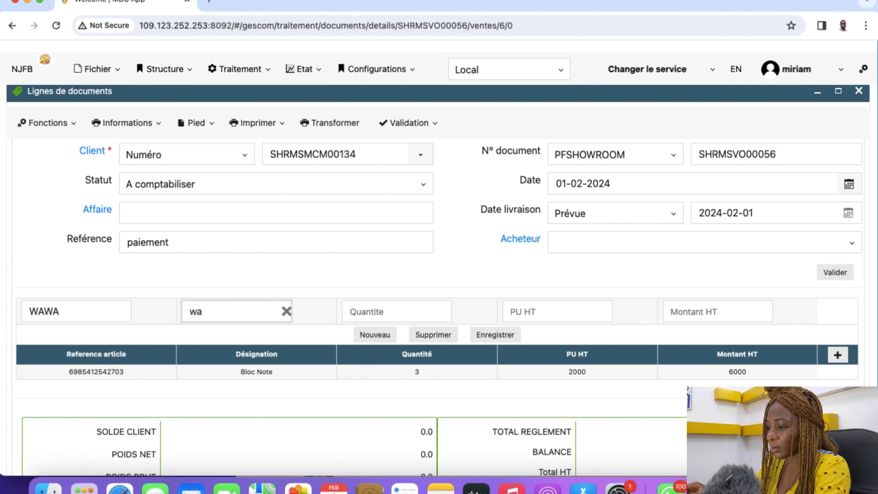
pyautogui.press('Return')
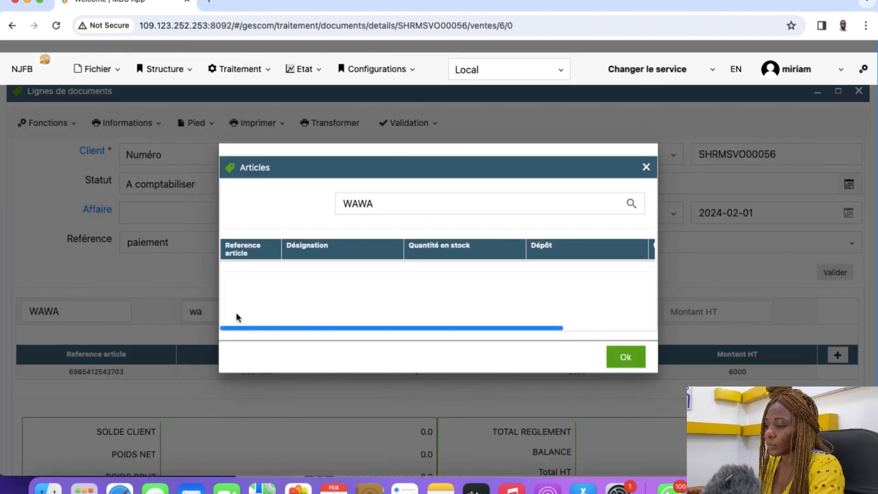
pyautogui.click(401, 202)
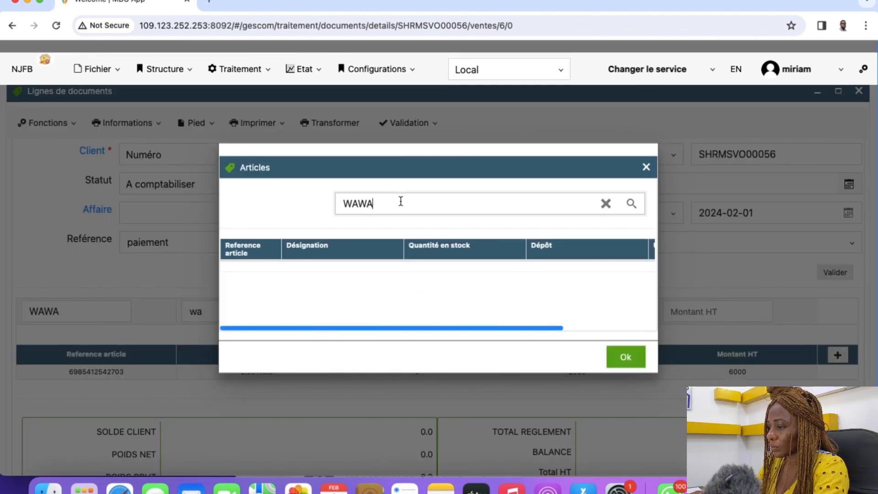
pyautogui.press('BackSpace')
pyautogui.press('BackSpace')
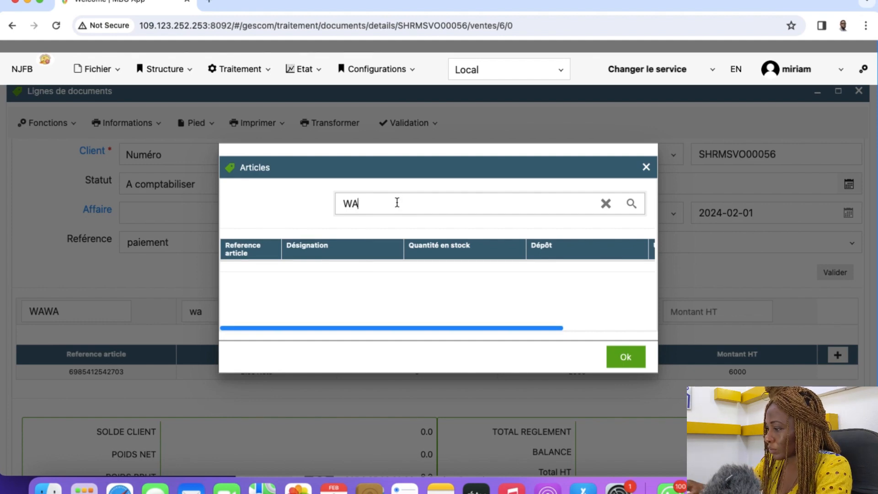
pyautogui.click(631, 203)
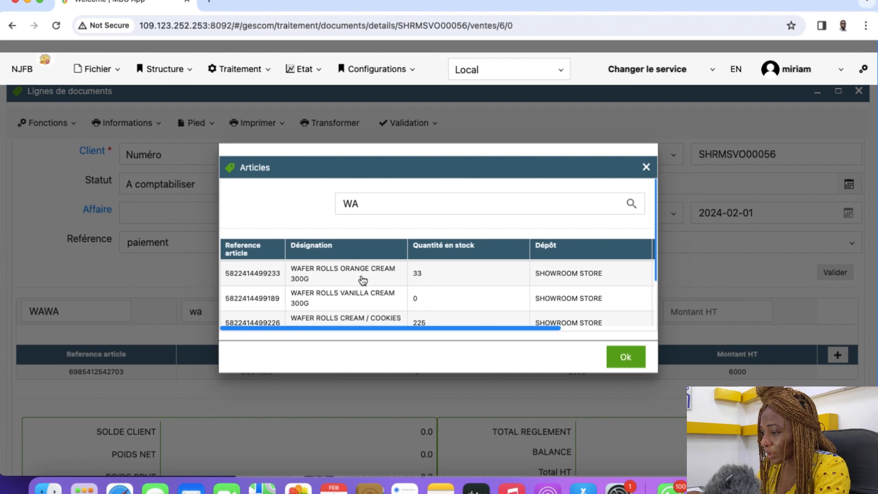
pyautogui.click(334, 302)
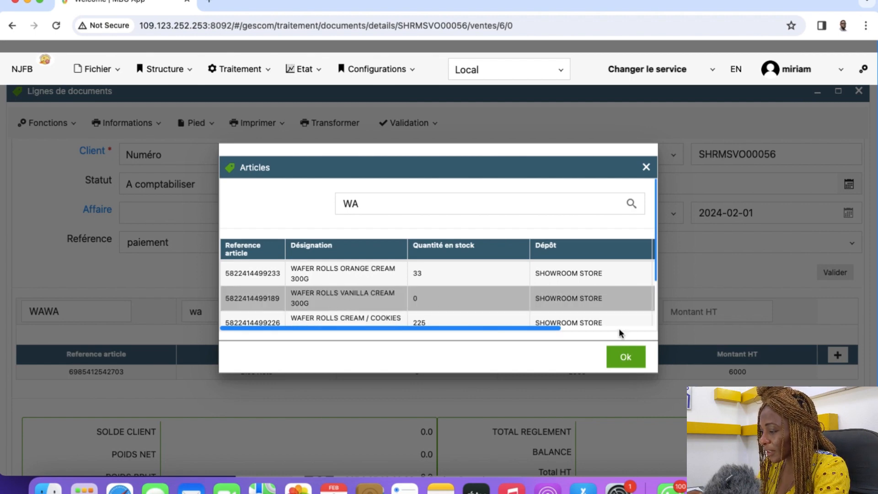
pyautogui.click(626, 357)
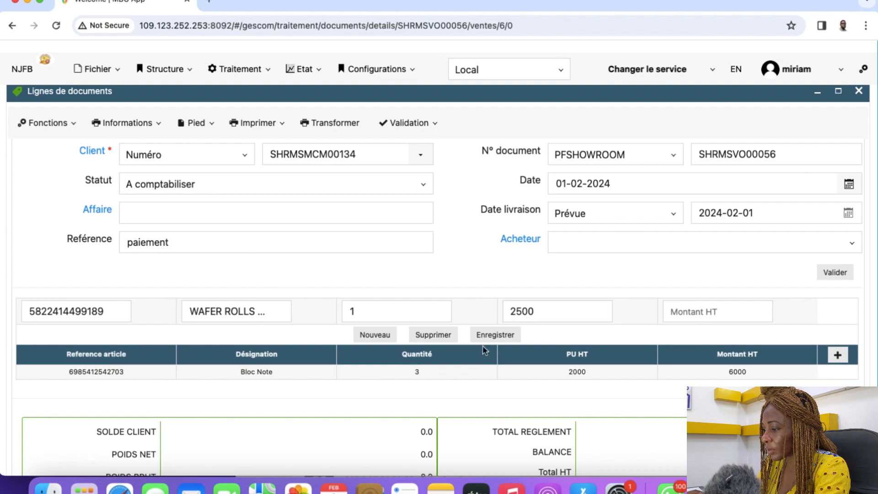
pyautogui.click(404, 314)
pyautogui.press('BackSpace')
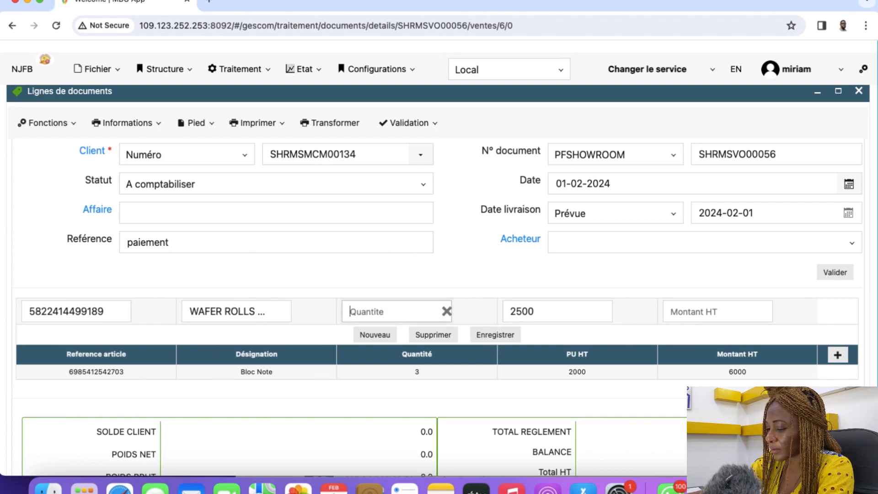
pyautogui.write('5')
pyautogui.scroll(-1, 457, 317)
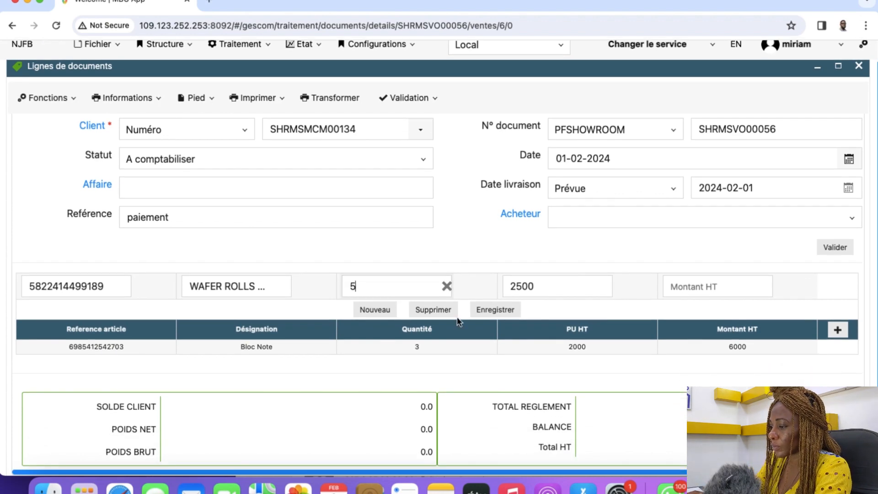
pyautogui.click(491, 311)
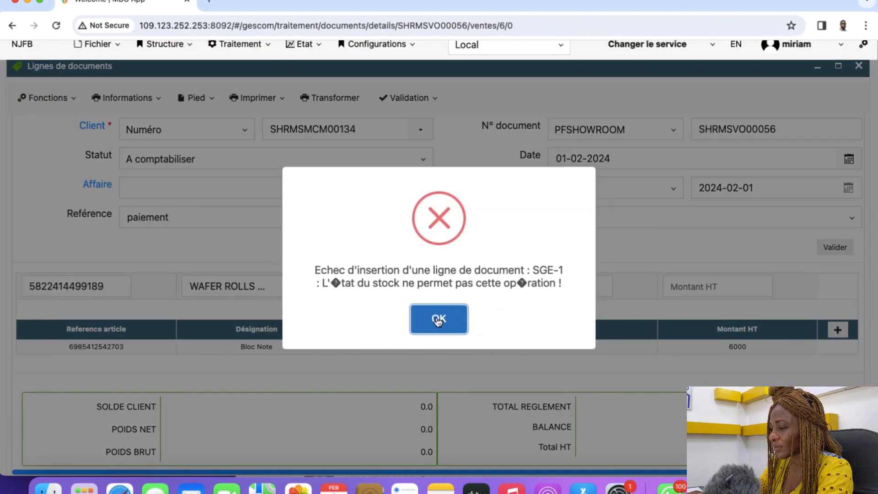
pyautogui.click(439, 320)
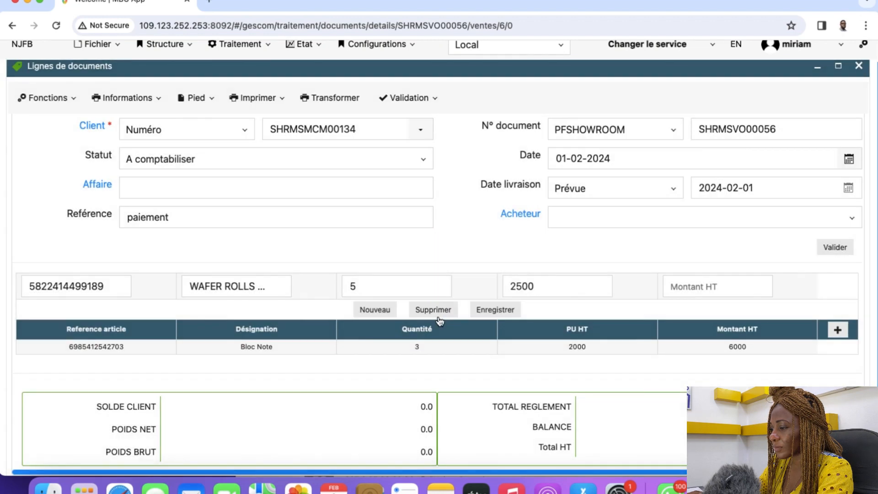
# - Reduce the Wafer Rolls Vanilla Cream line's quantity to 1 and try to save it again
pyautogui.click(417, 288)
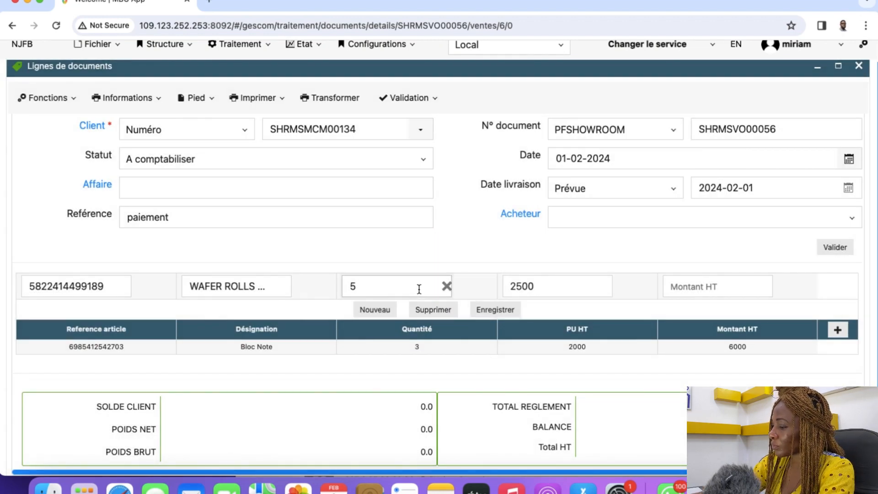
pyautogui.press('BackSpace')
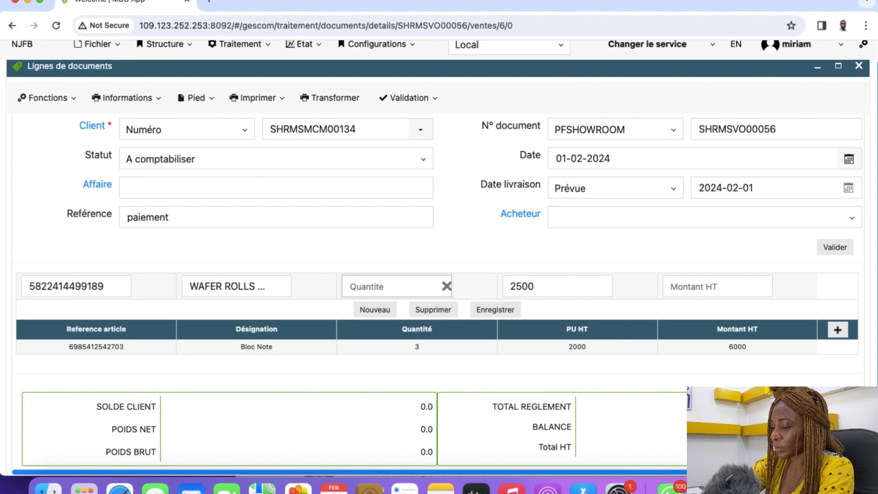
pyautogui.write('1')
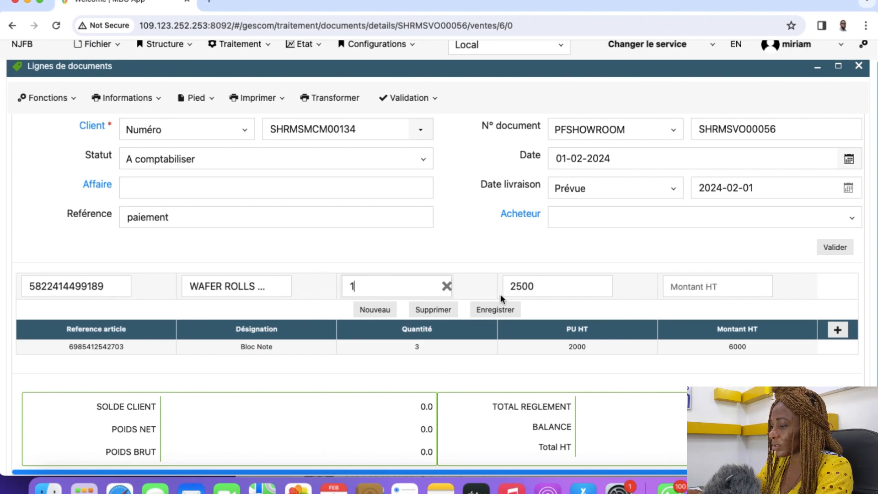
pyautogui.click(498, 308)
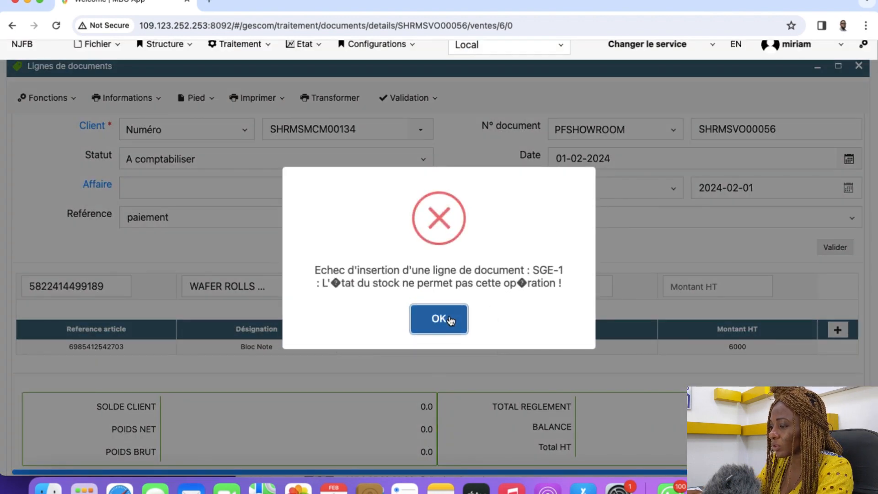
pyautogui.click(439, 319)
pyautogui.click(286, 286)
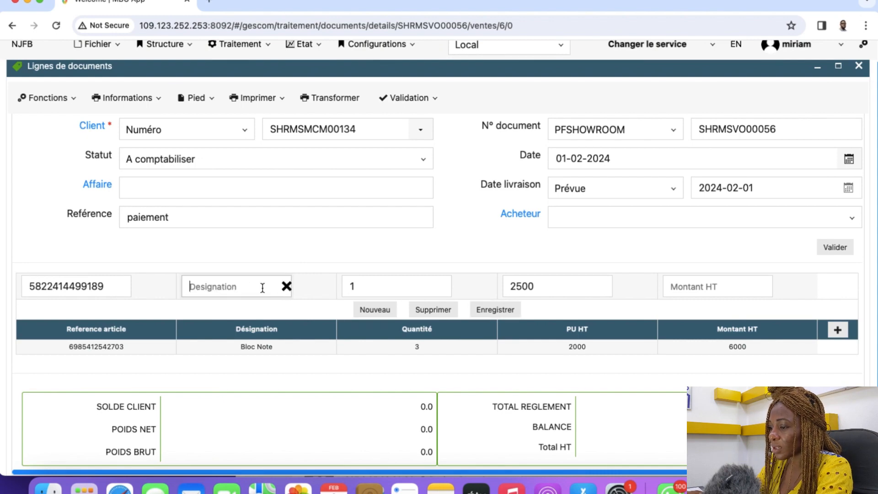
pyautogui.click(376, 311)
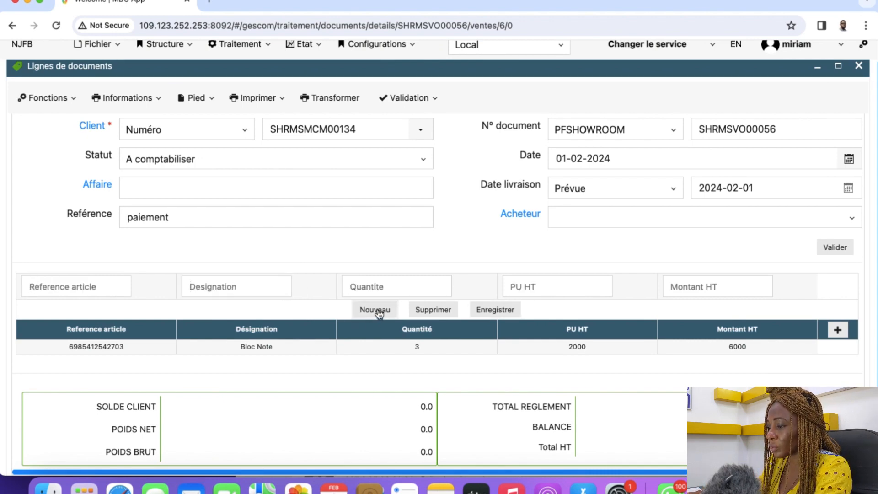
pyautogui.click(247, 289)
pyautogui.write('wa')
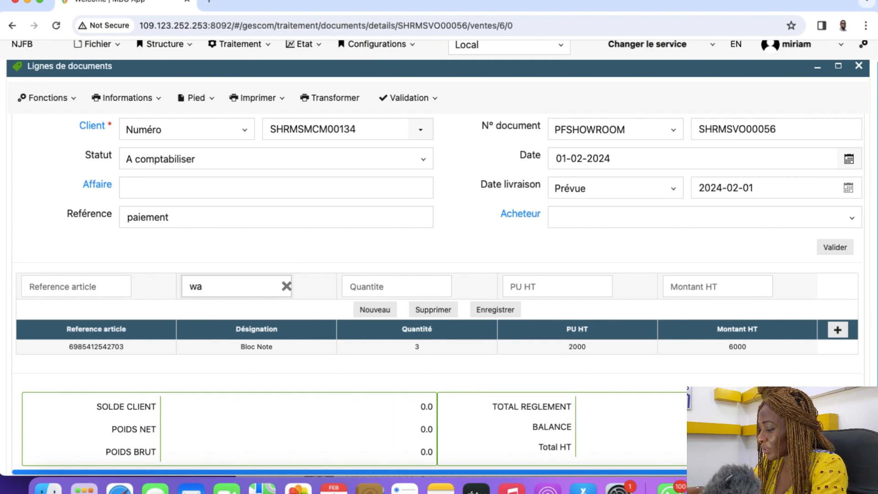
pyautogui.press('Return')
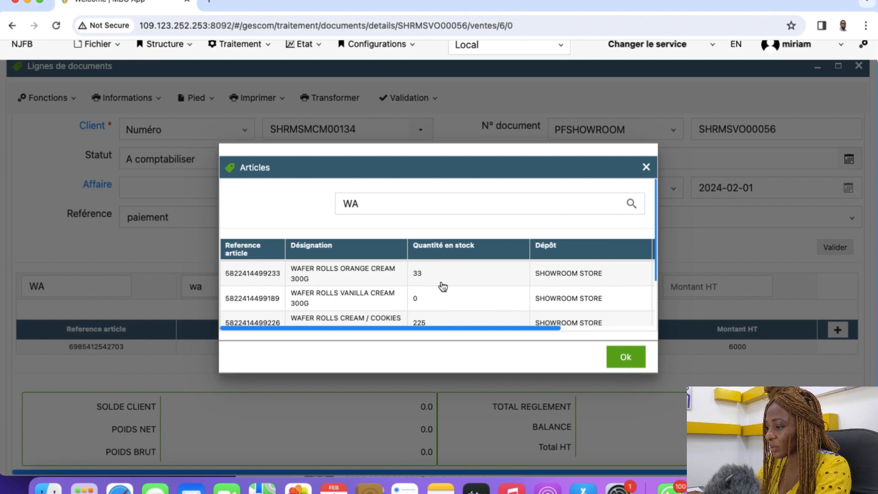
pyautogui.click(329, 276)
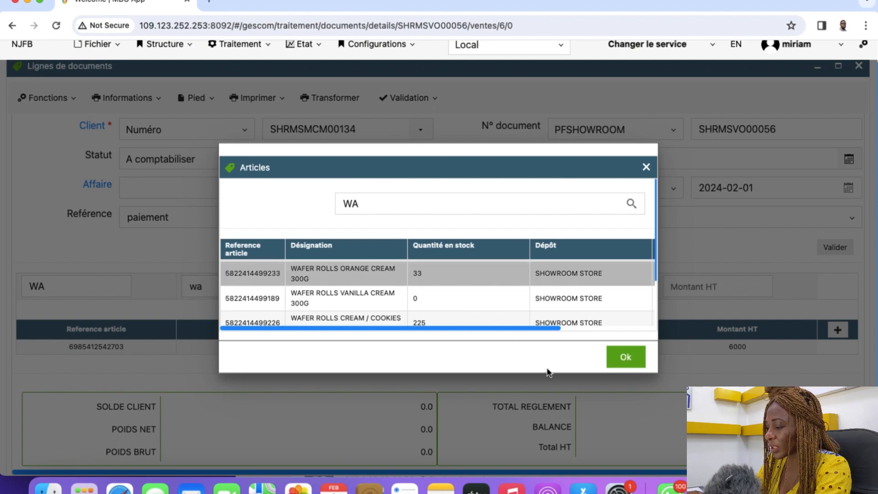
pyautogui.click(622, 358)
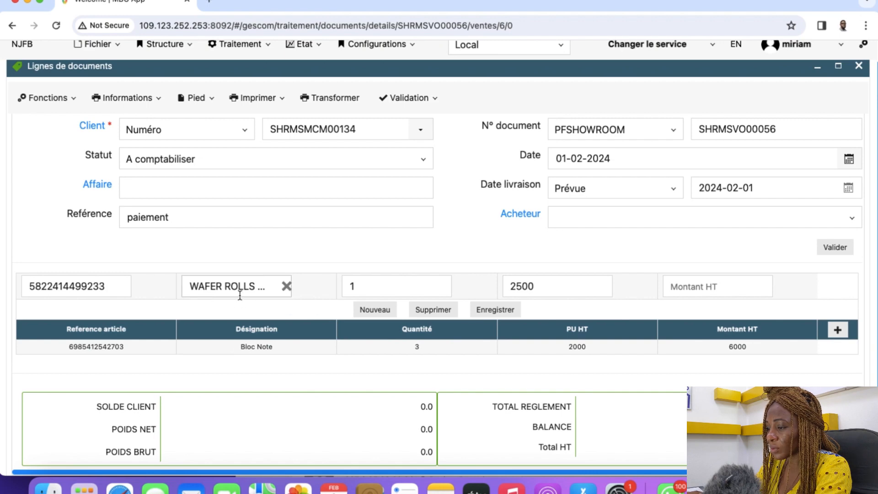
# - Set the Wafer Rolls Orange Cream line's quantity to 3 and save the line
pyautogui.click(361, 293)
pyautogui.press('BackSpace')
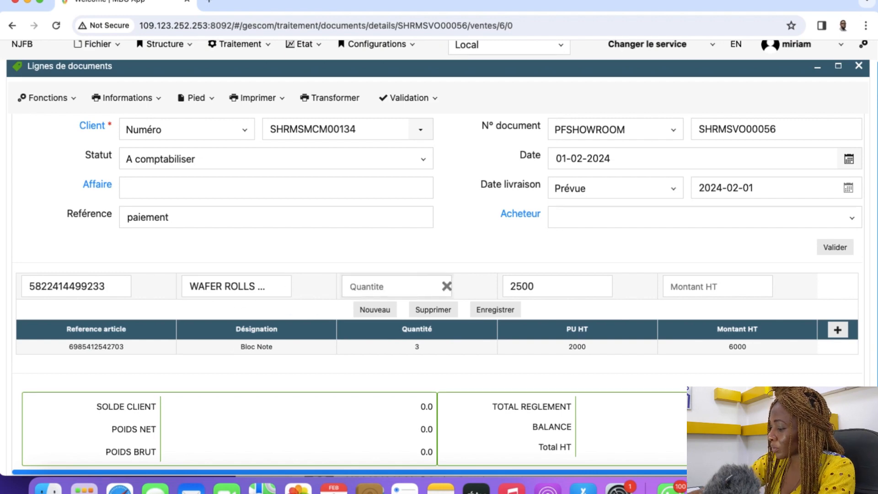
pyautogui.write('3')
pyautogui.scroll(-1, 343, 296)
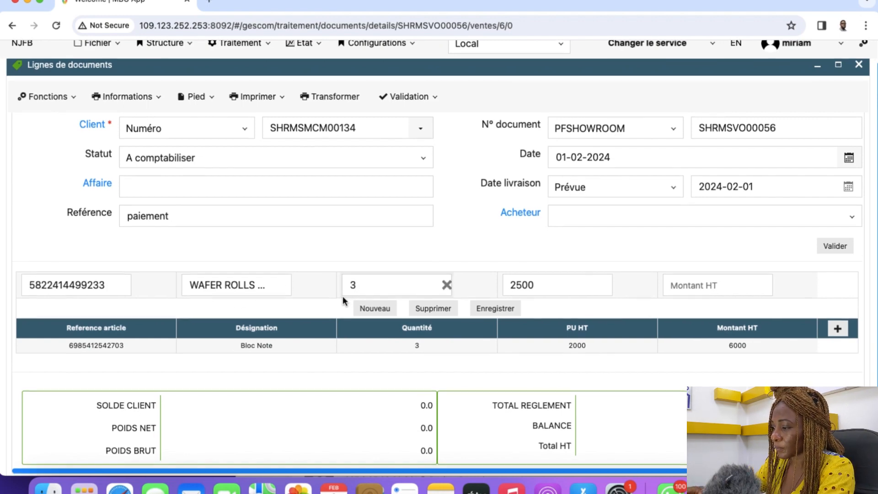
pyautogui.click(497, 308)
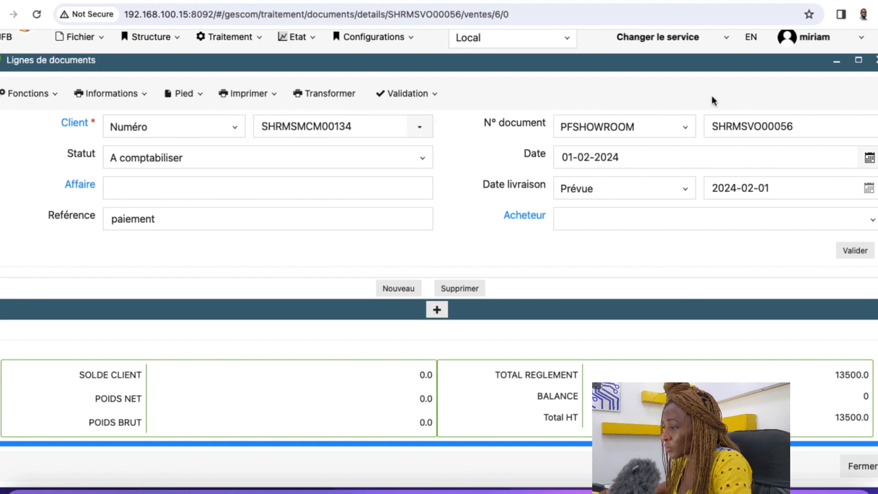
# - Open the print preview of the posted invoice and examine its client details, article lines and net payable
pyautogui.click(252, 96)
pyautogui.click(254, 125)
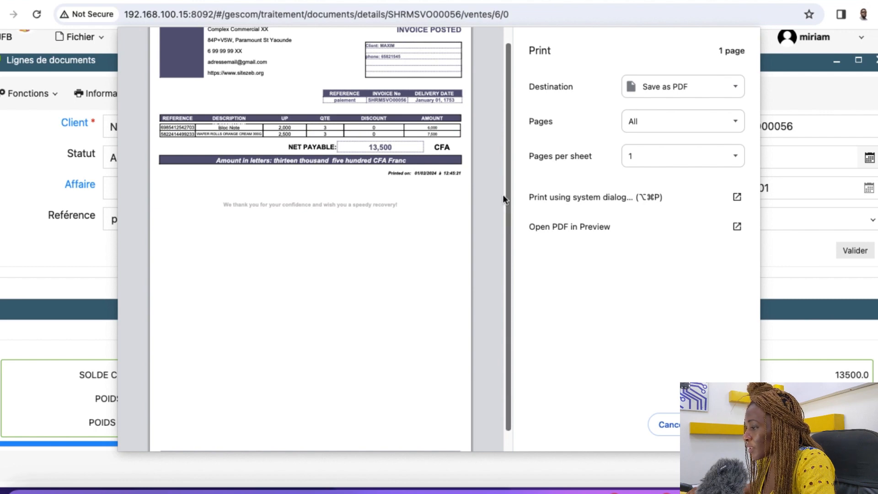
pyautogui.scroll(2, 504, 194)
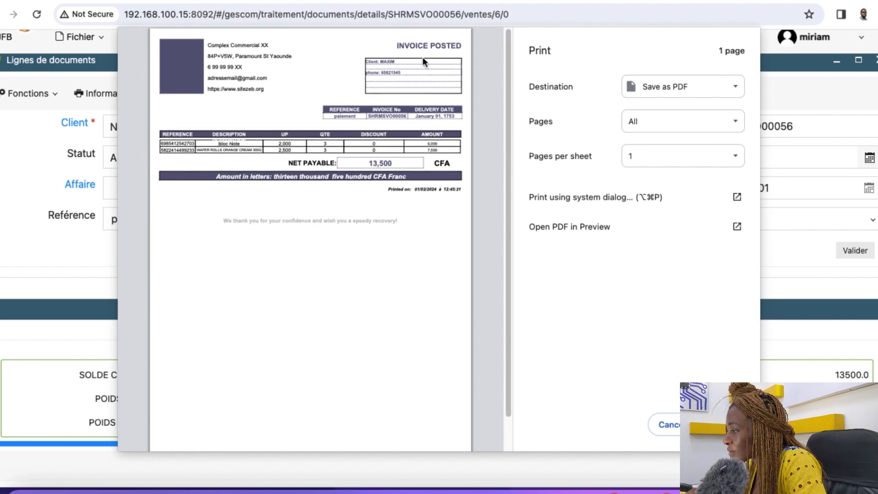